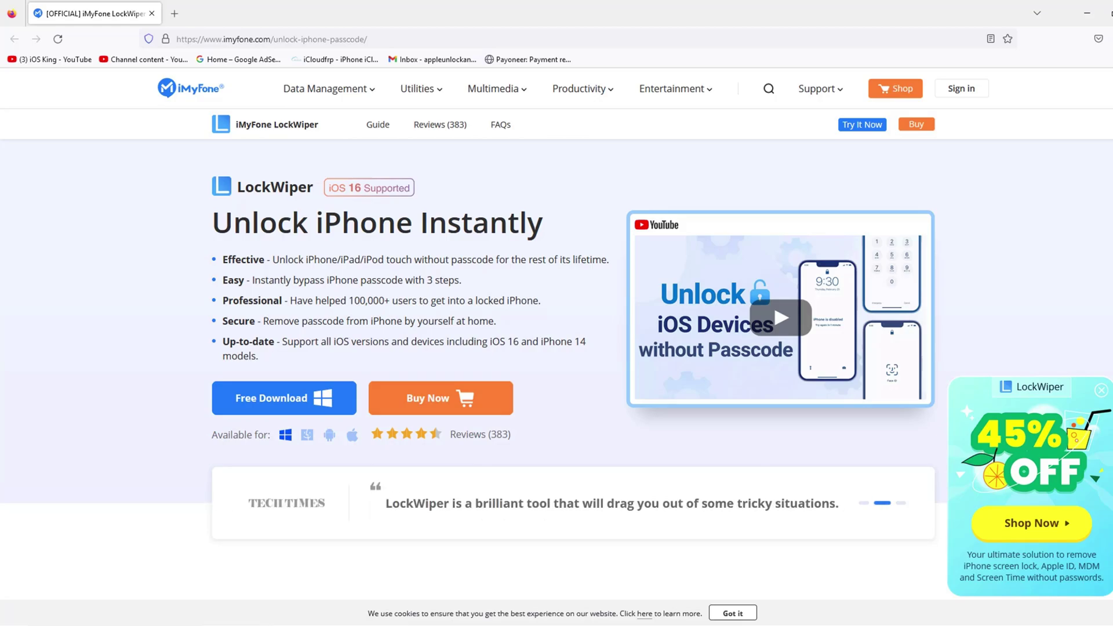
# Scroll the LockWiper page past the features and comparison table to 'Unlock iPhone with 3 Steps!'.
pyautogui.scroll(-7, 556, 348)
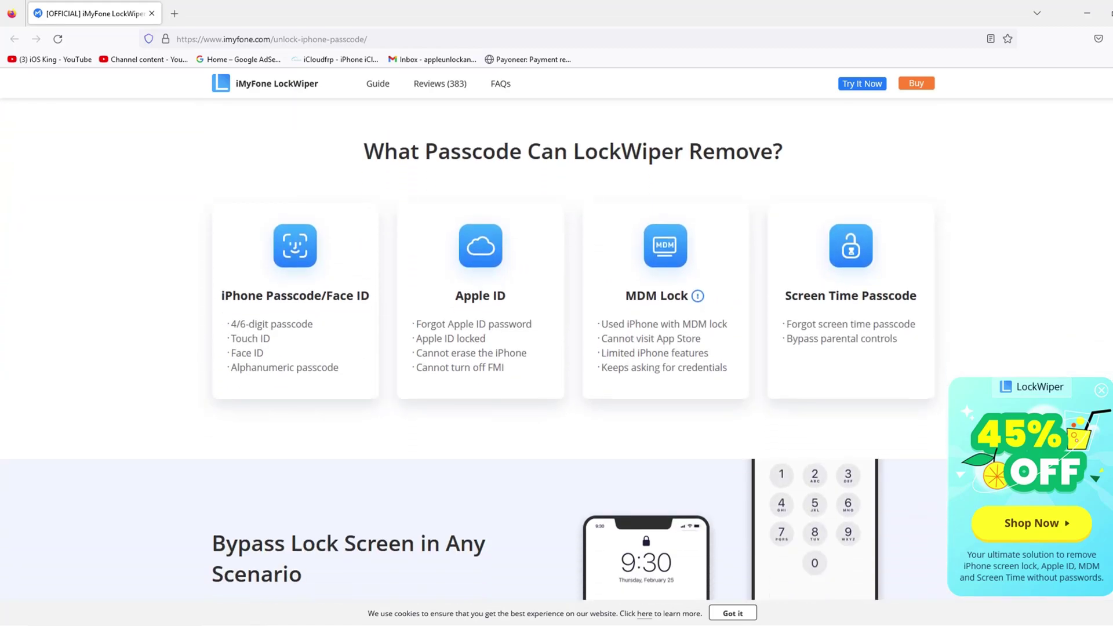
pyautogui.scroll(-5, 557, 347)
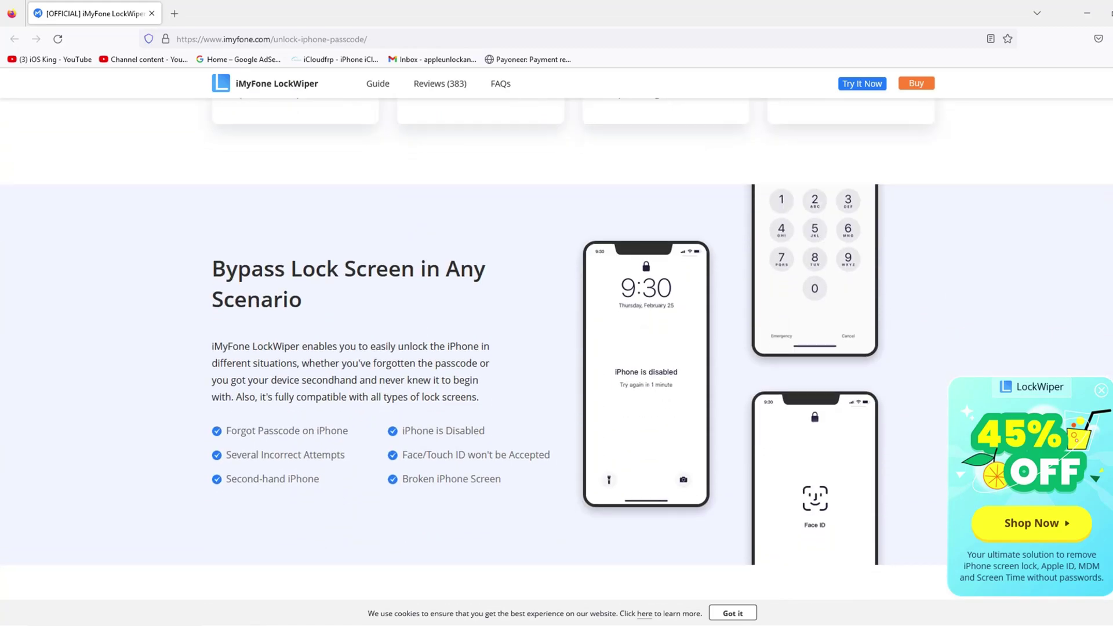
pyautogui.scroll(-1, 556, 359)
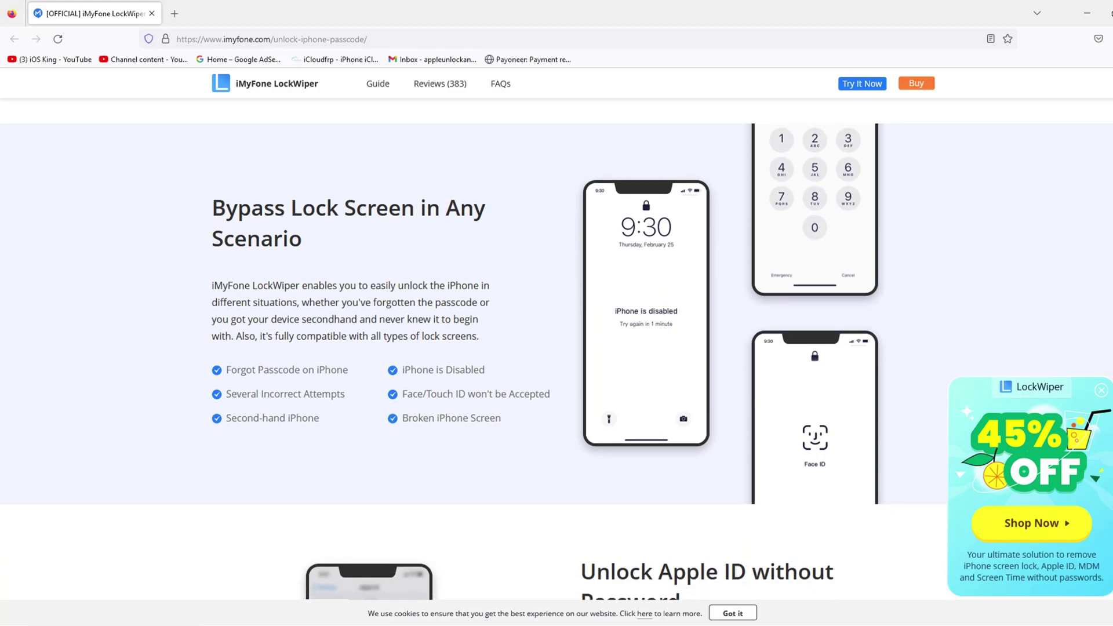
pyautogui.scroll(-3, 557, 348)
pyautogui.scroll(-4, 557, 348)
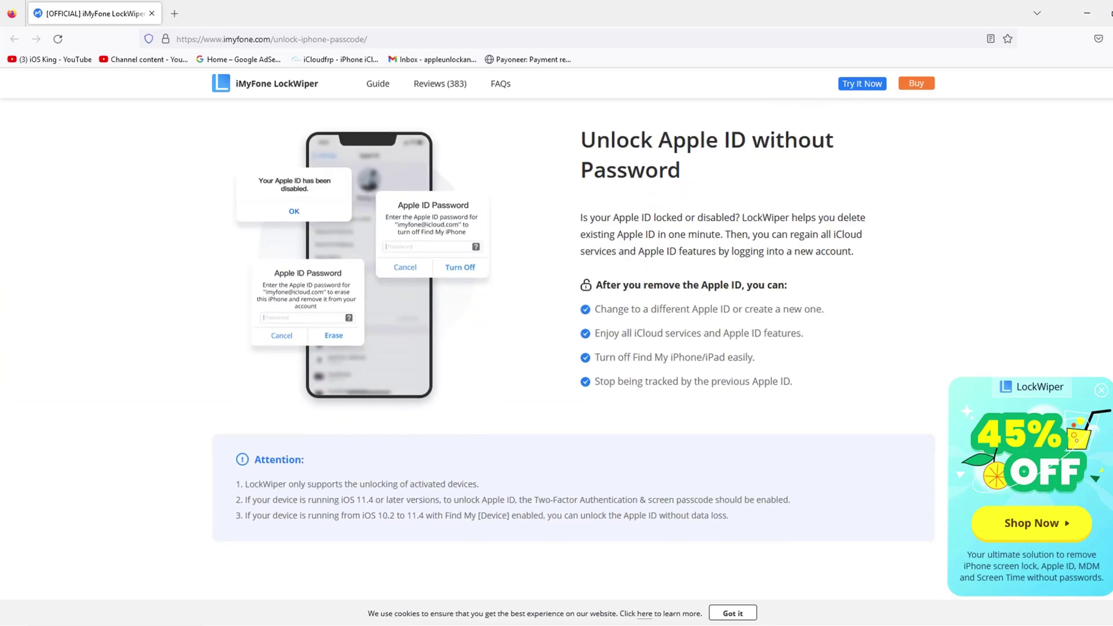
pyautogui.scroll(1, 556, 348)
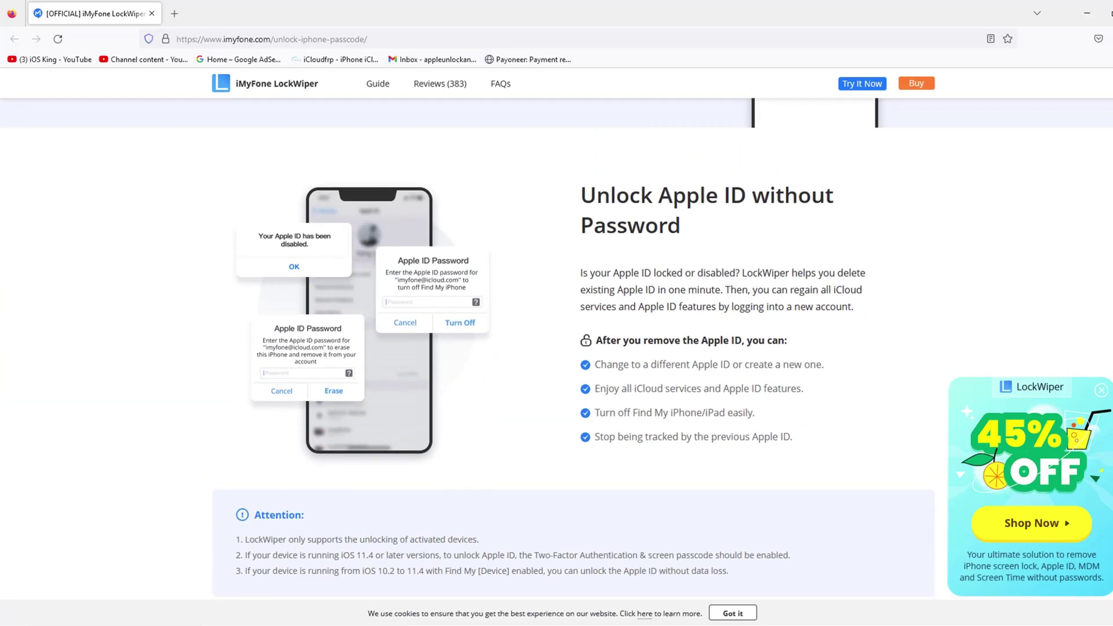
pyautogui.scroll(-4, 556, 360)
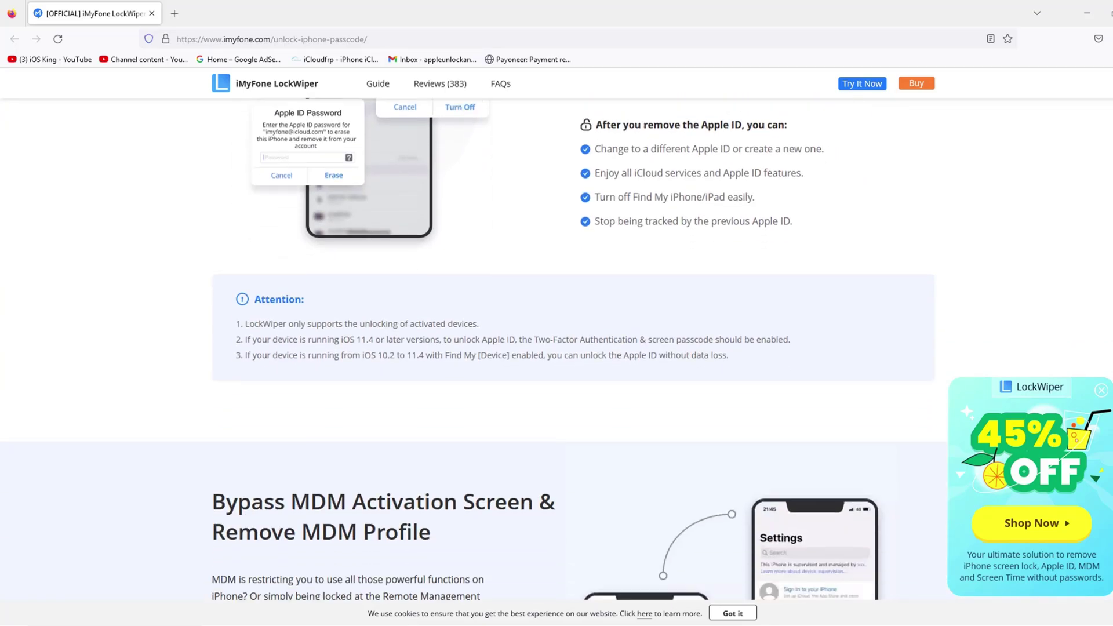
pyautogui.scroll(-3, 556, 359)
pyautogui.scroll(-2, 556, 360)
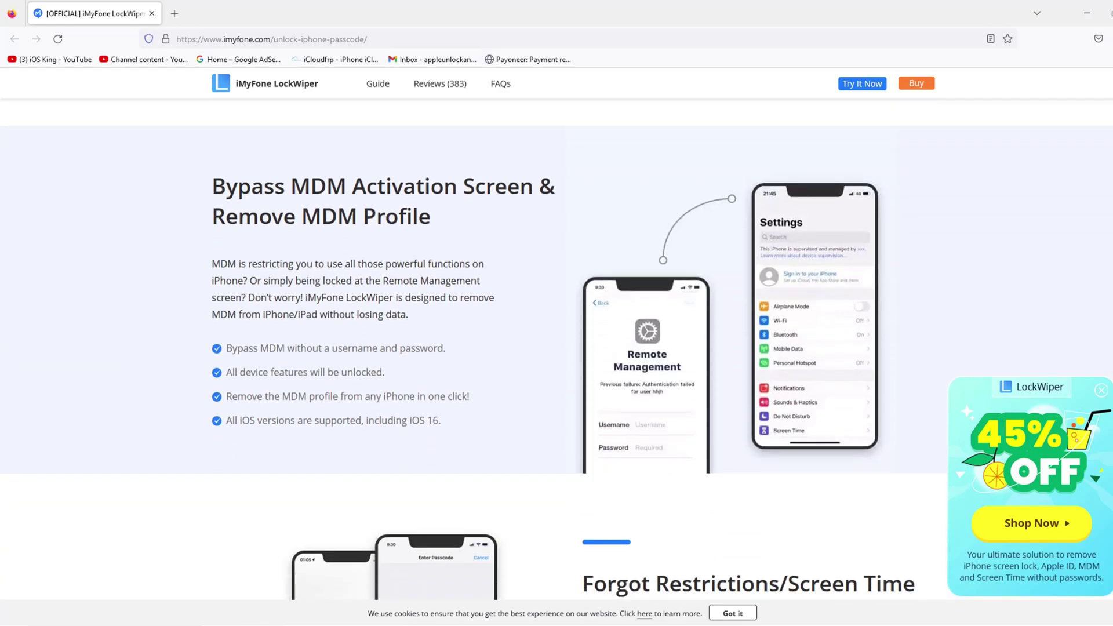
pyautogui.scroll(-1, 557, 348)
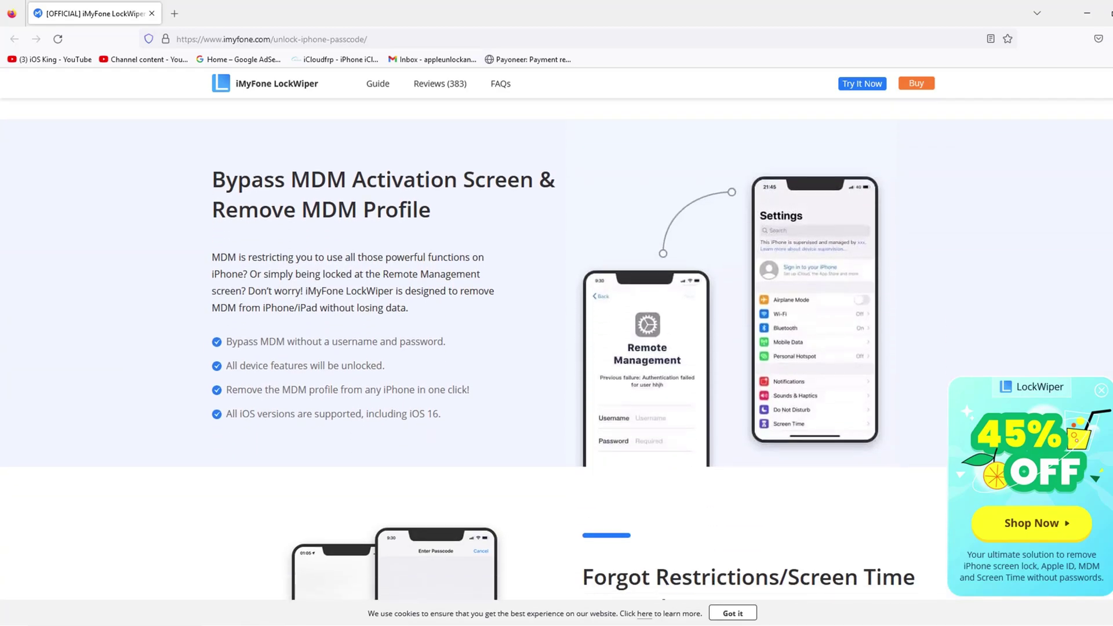
pyautogui.scroll(-3, 556, 348)
pyautogui.scroll(-2, 556, 347)
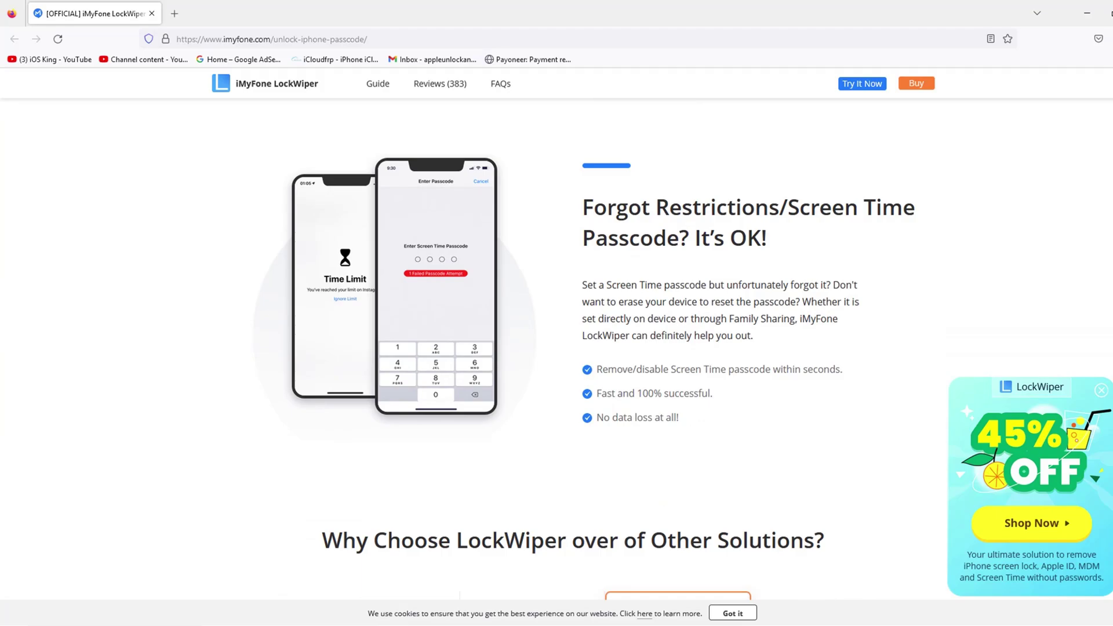
pyautogui.scroll(-4, 557, 348)
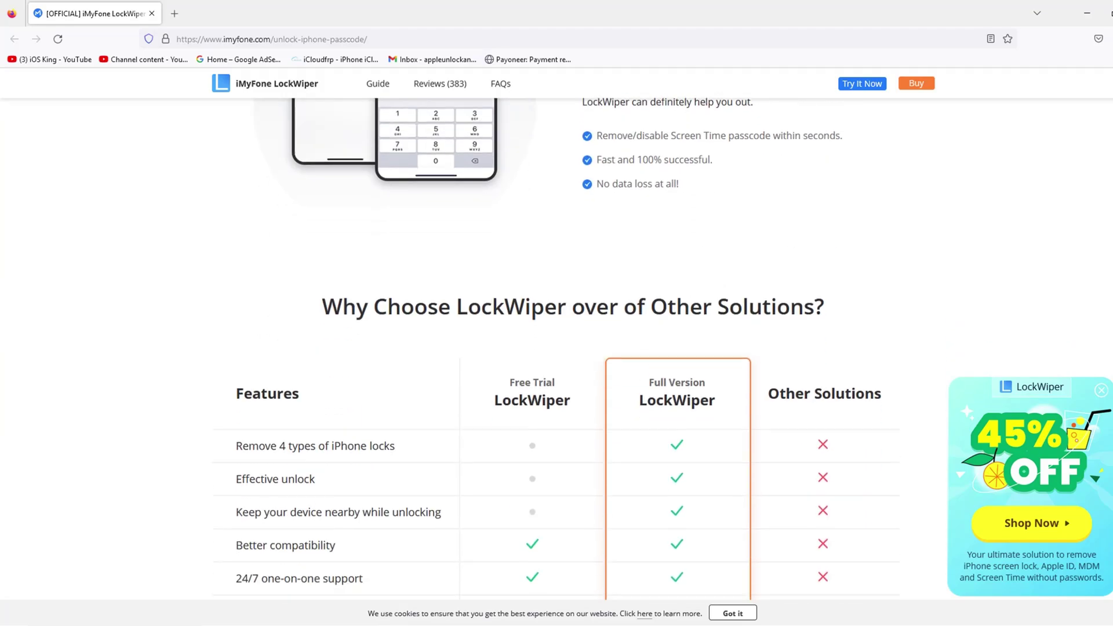
pyautogui.scroll(-2, 556, 348)
pyautogui.scroll(-2, 765, 398)
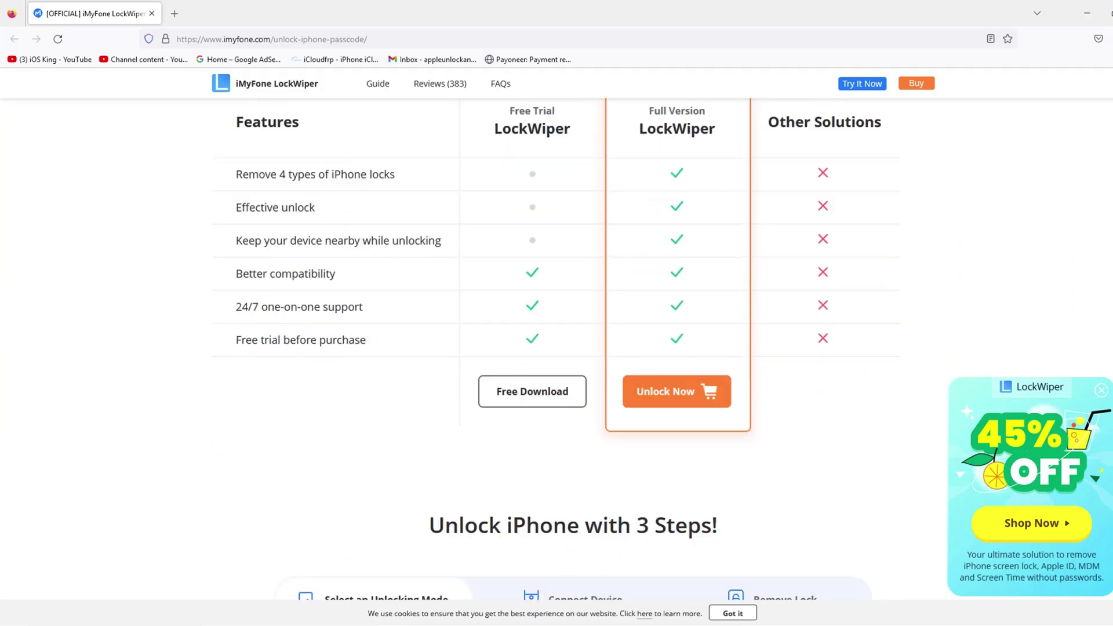
pyautogui.scroll(-5, 765, 398)
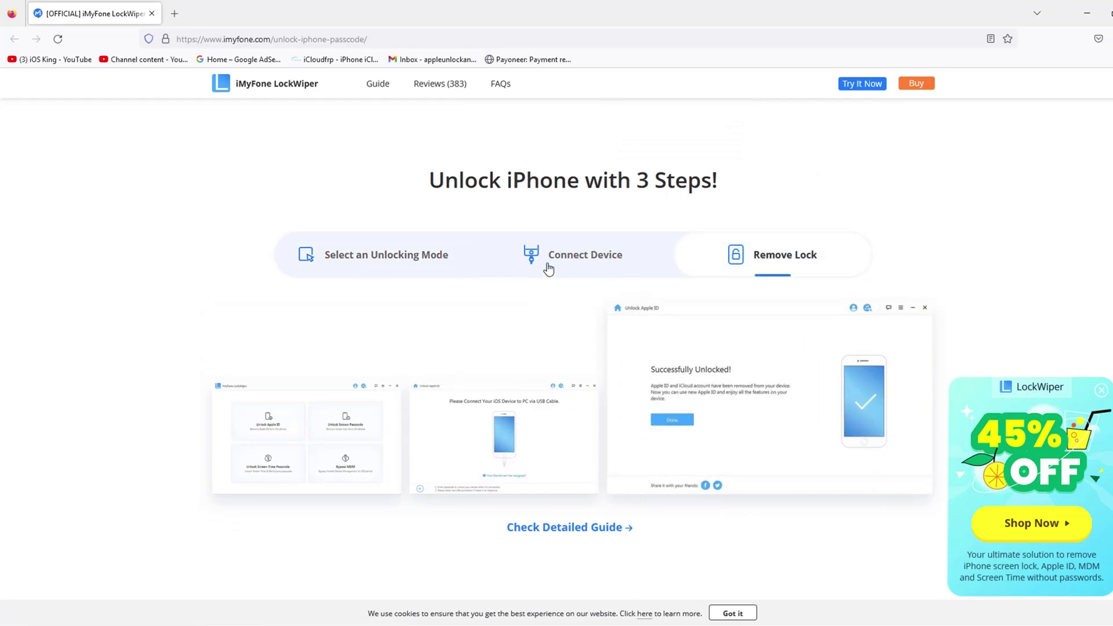
# Preview the guide, then download imyfone-lockwiper_setup.exe via Try It Now and run it.
pyautogui.click(574, 256)
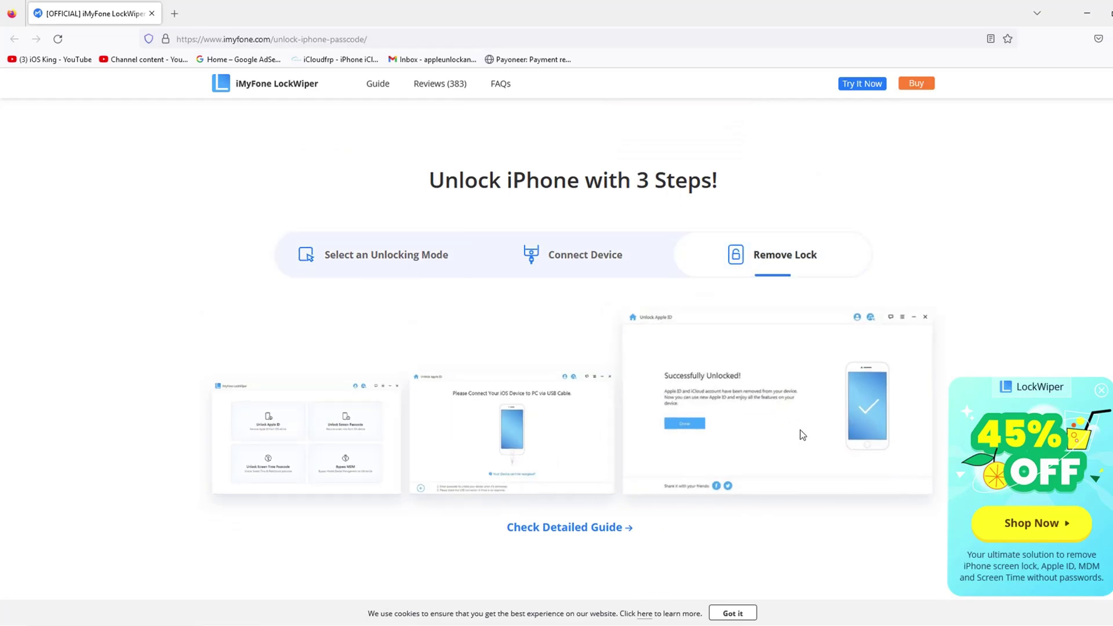
pyautogui.scroll(-4, 800, 430)
pyautogui.scroll(-4, 556, 348)
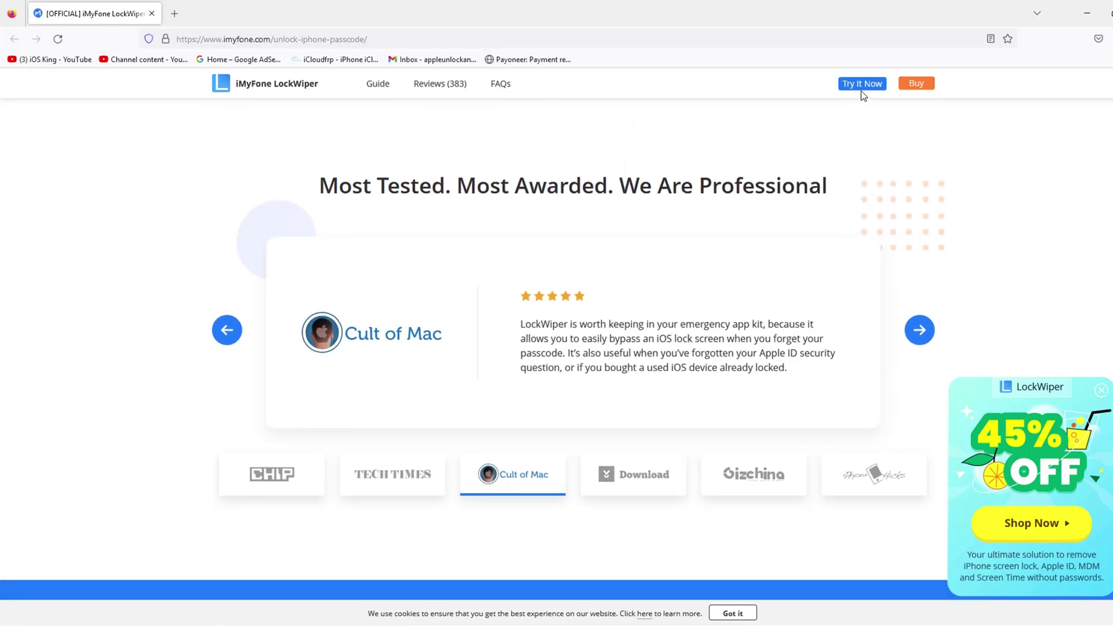
pyautogui.click(860, 89)
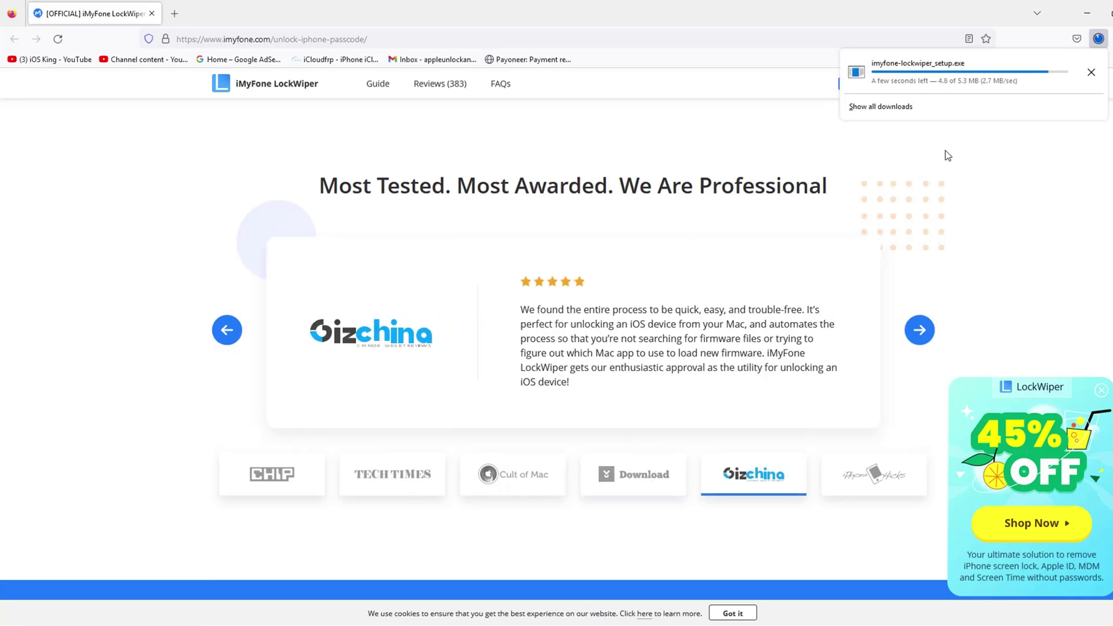
pyautogui.click(920, 74)
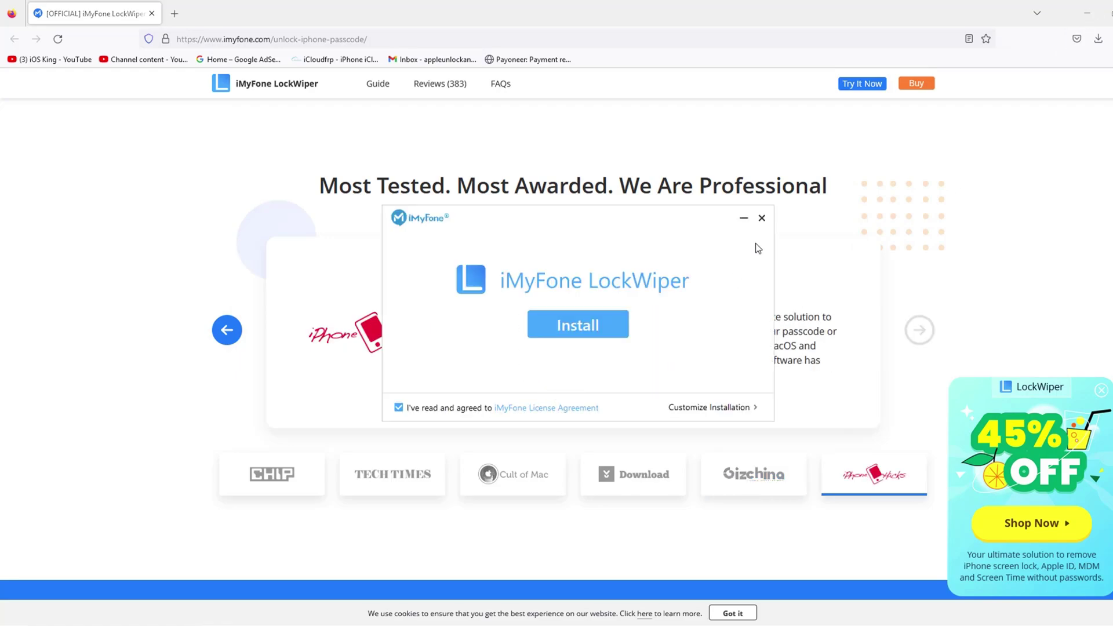
# Minimize Firefox and install LockWiper from its setup window.
pyautogui.click(1087, 12)
pyautogui.click(602, 333)
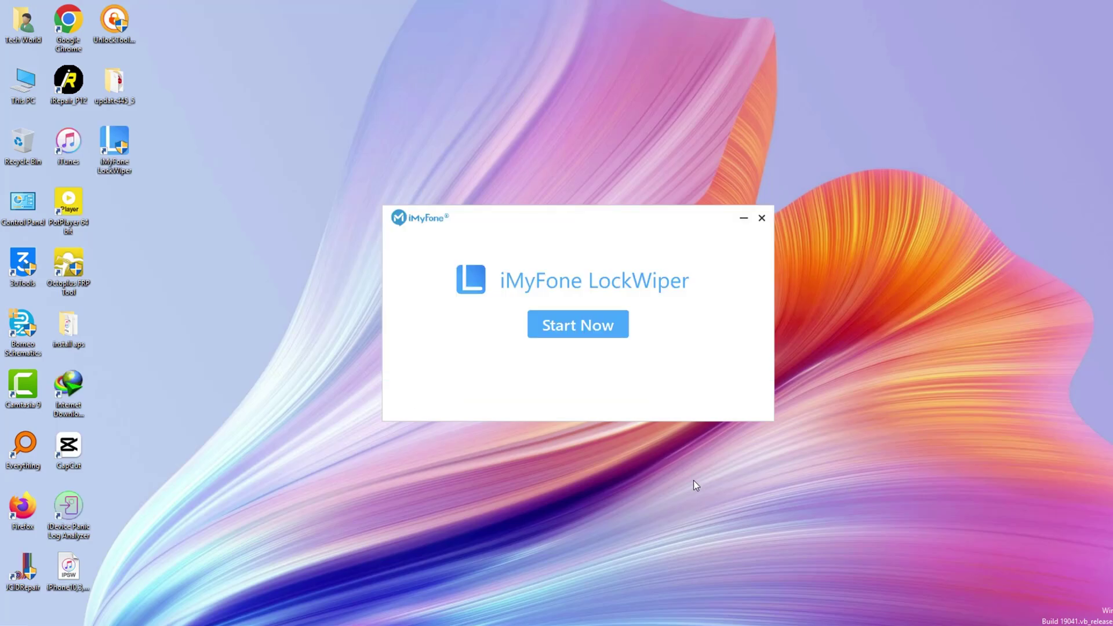
# Launch LockWiper after installation and drag its window toward the left of the screen.
pyautogui.click(586, 335)
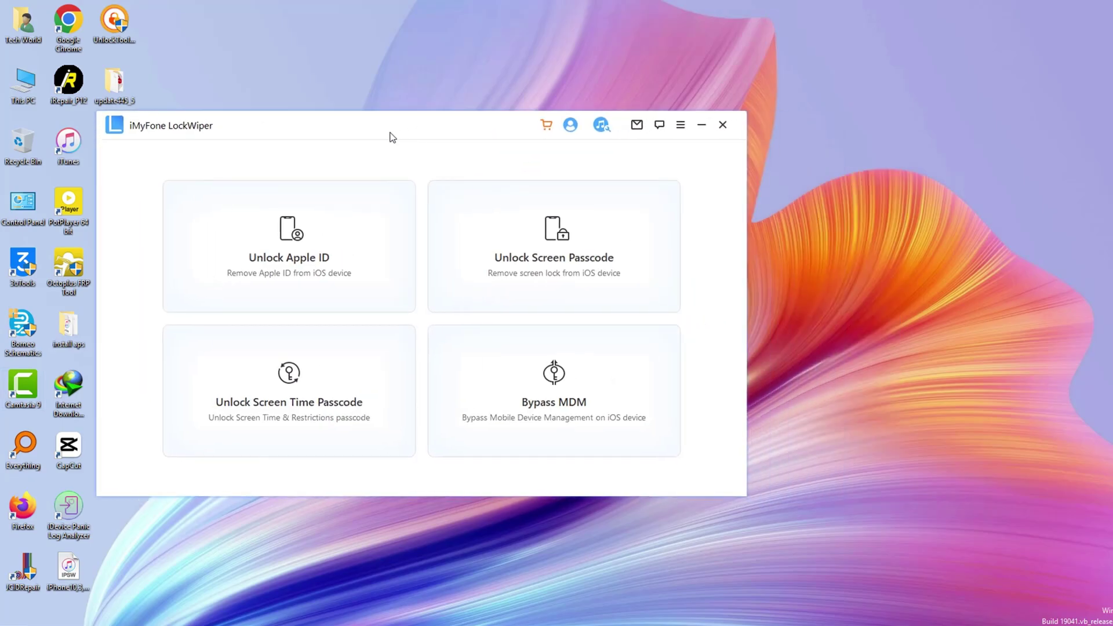
pyautogui.moveTo(392, 137); pyautogui.dragTo(361, 129)
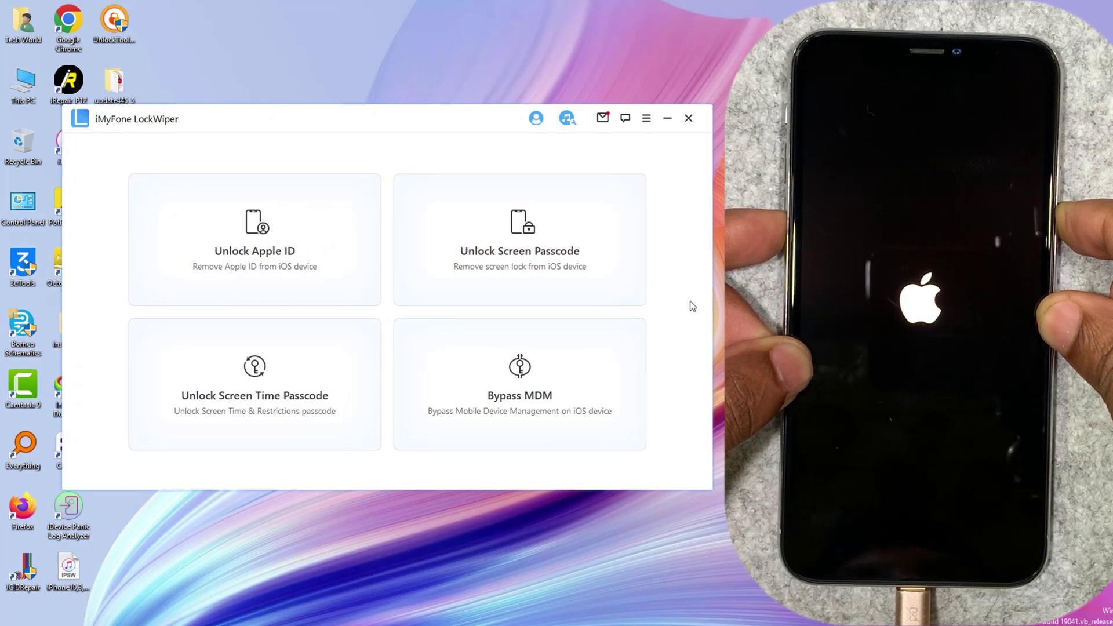
# Bring the LockWiper main window into focus while the iPhone sits in recovery mode.
pyautogui.click(359, 129)
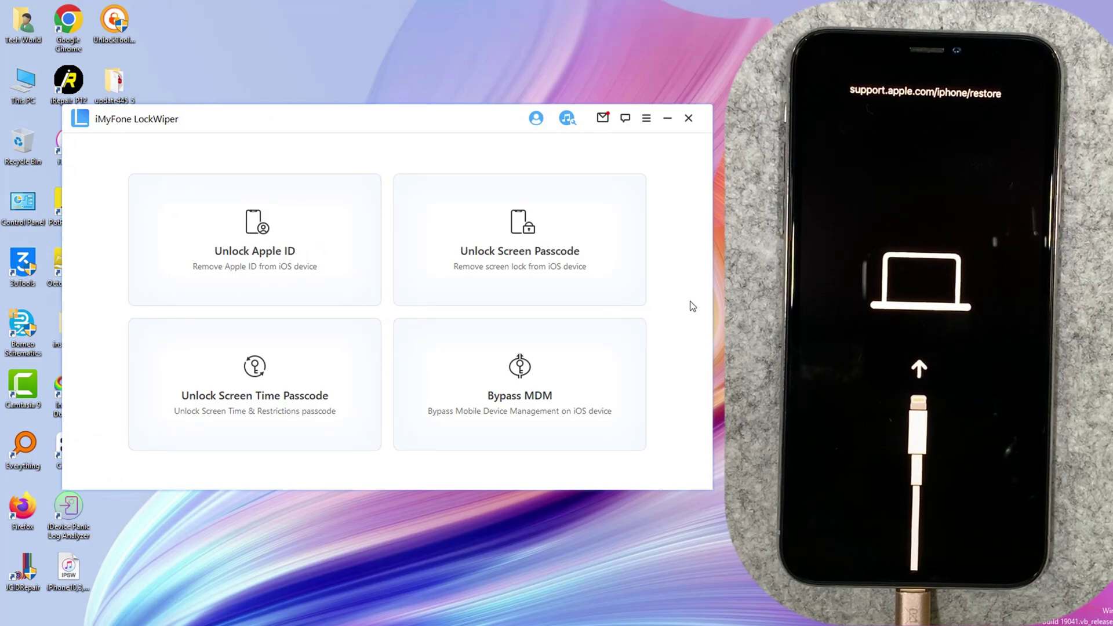
# Start Unlock Screen Passcode to reach the iOS 16.5 firmware download for the iPhone X.
pyautogui.click(552, 258)
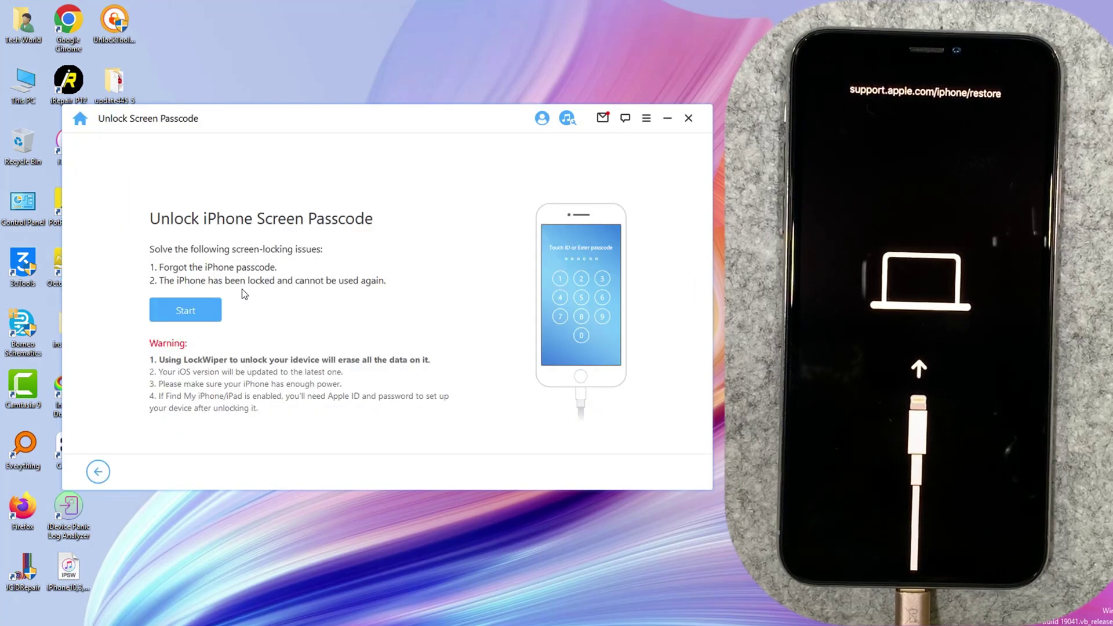
pyautogui.click(192, 306)
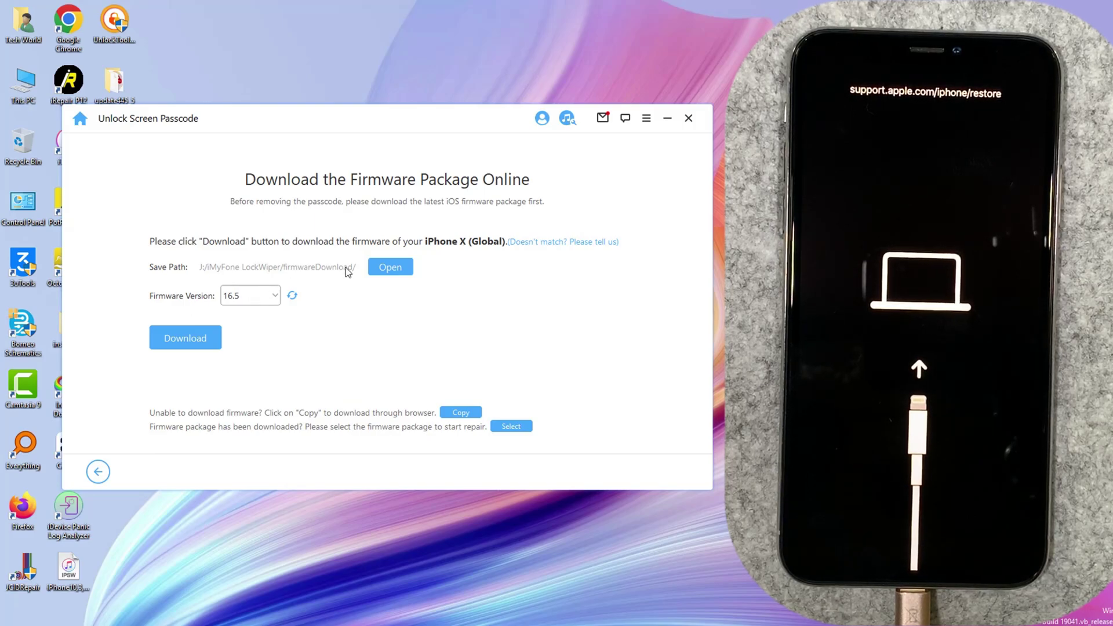
# Select the iOS 16.5 restore IPSW file on the Desktop as the firmware package.
pyautogui.click(511, 427)
pyautogui.moveTo(109, 195)
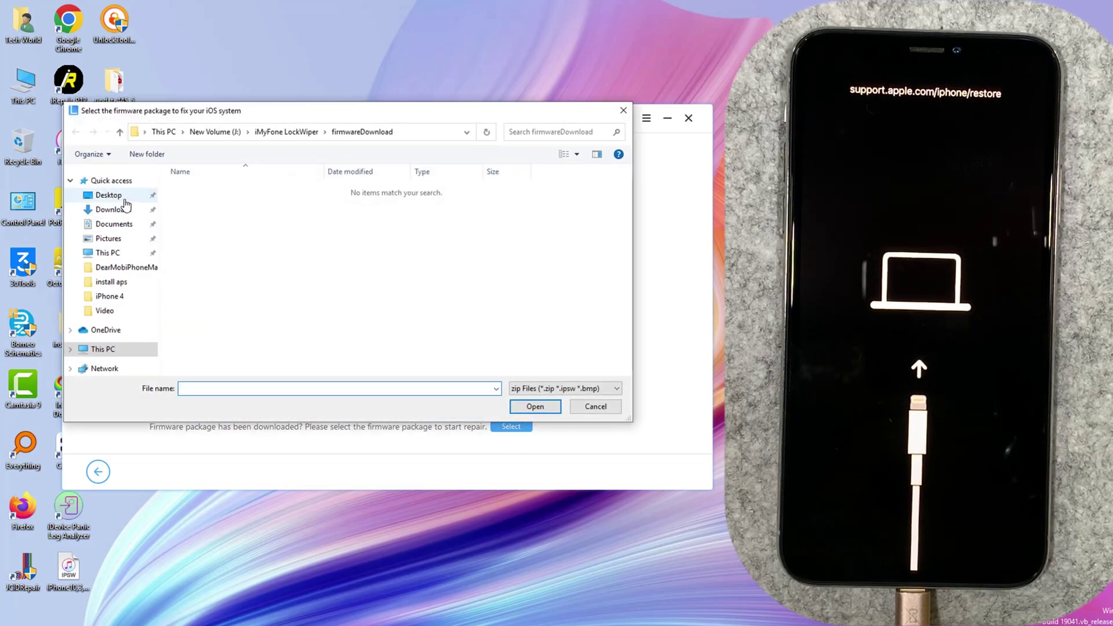
pyautogui.click(125, 199)
pyautogui.click(345, 223)
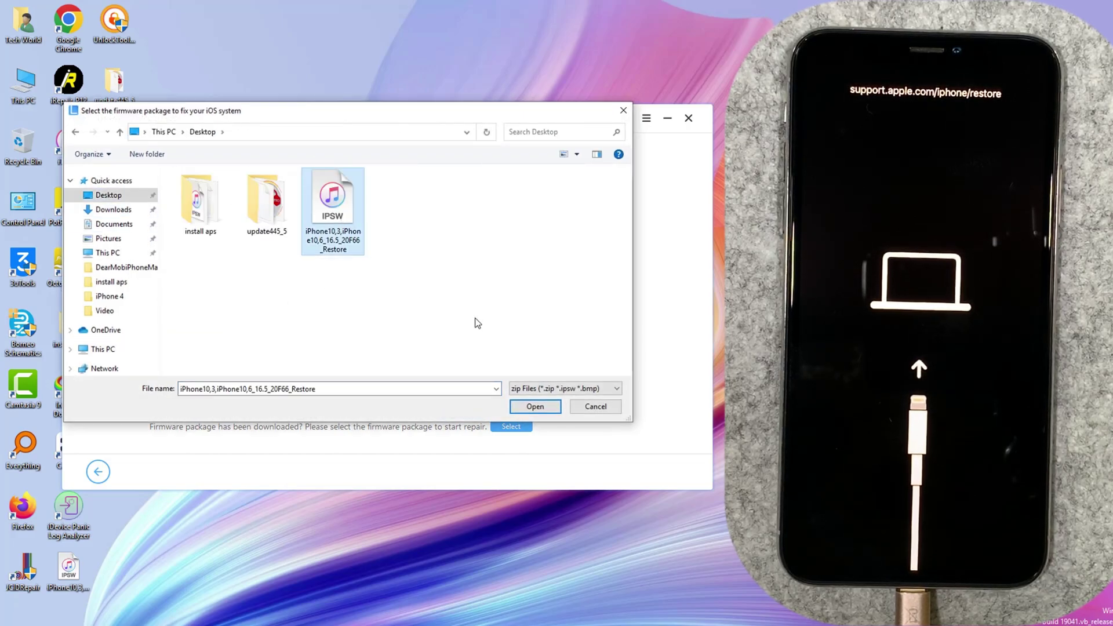
pyautogui.click(531, 405)
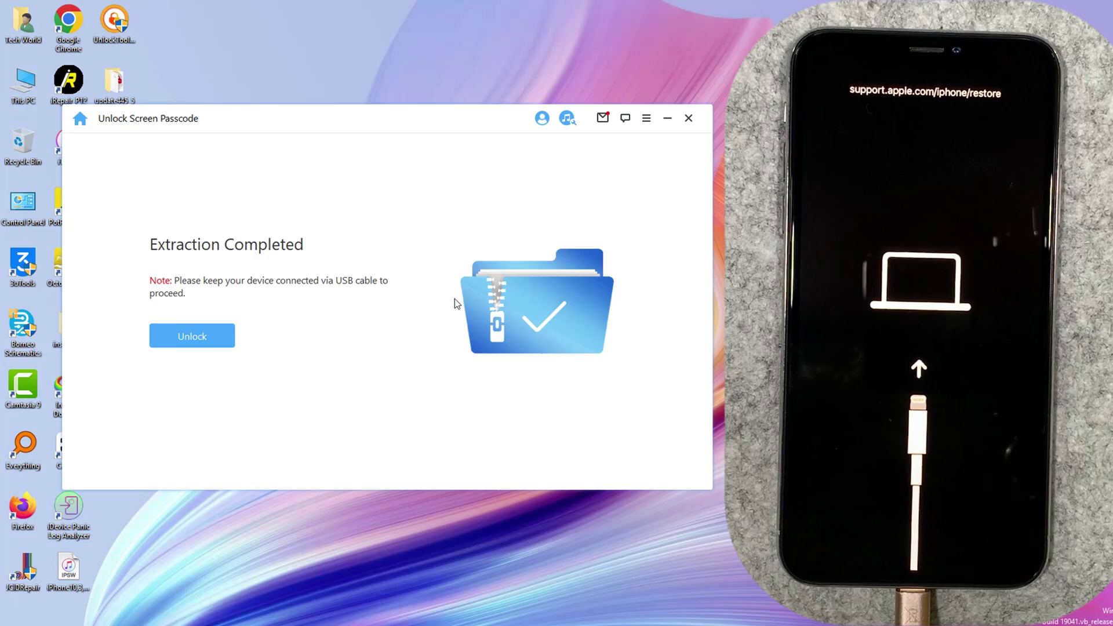
pyautogui.click(171, 345)
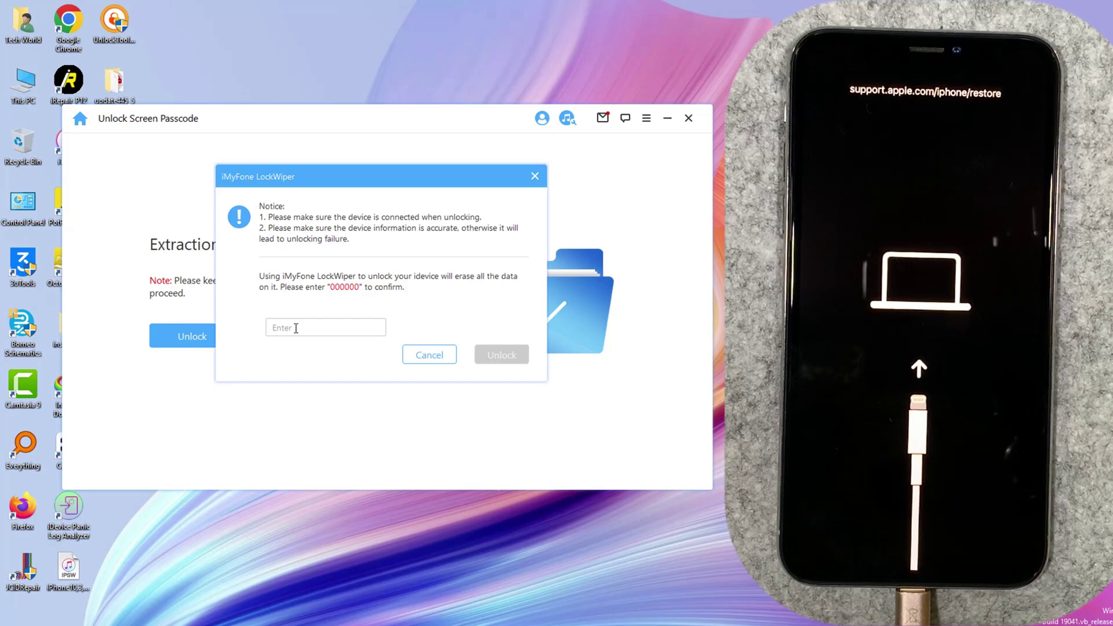
pyautogui.write('0000')
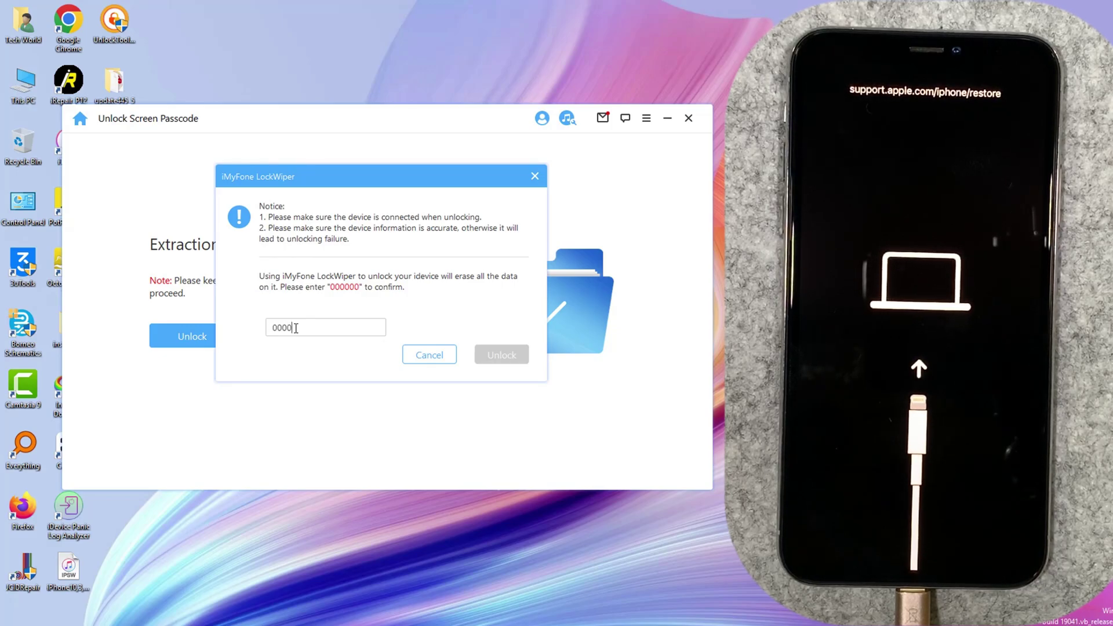
pyautogui.write('00')
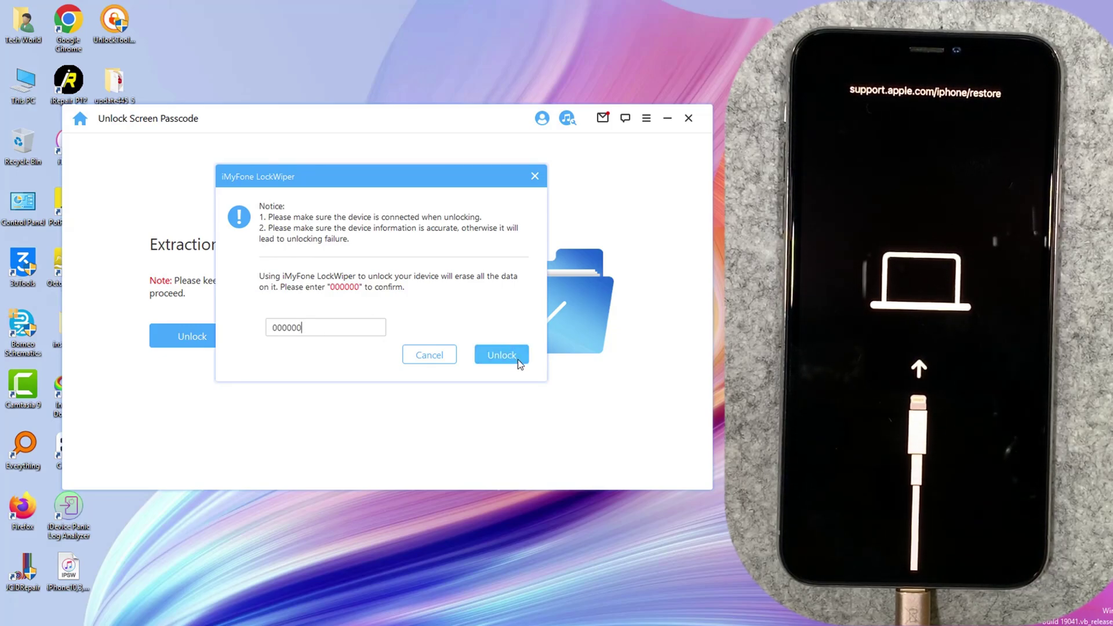
pyautogui.click(517, 359)
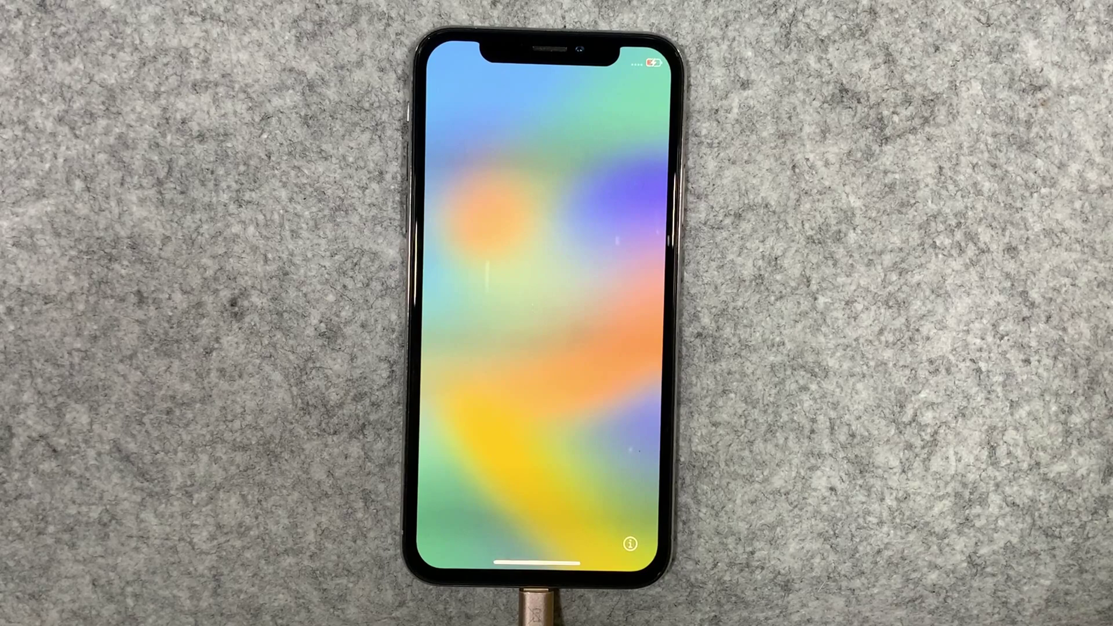
# Set up the reset iPhone in English, then view Settings > General > About.
pyautogui.moveTo(536, 557); pyautogui.dragTo(539, 406)
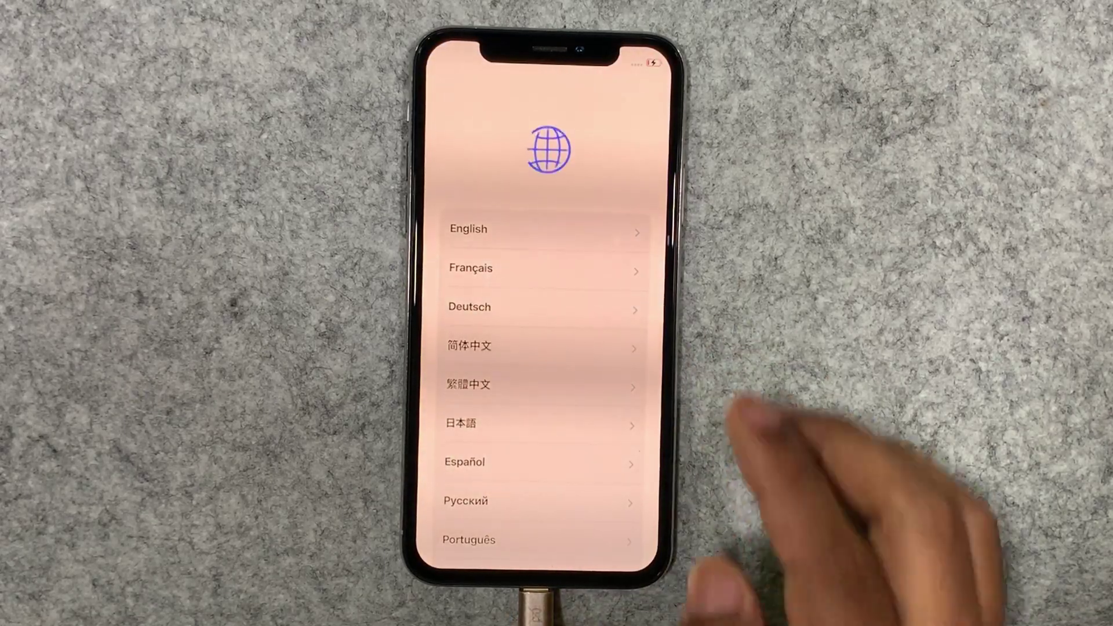
pyautogui.click(481, 226)
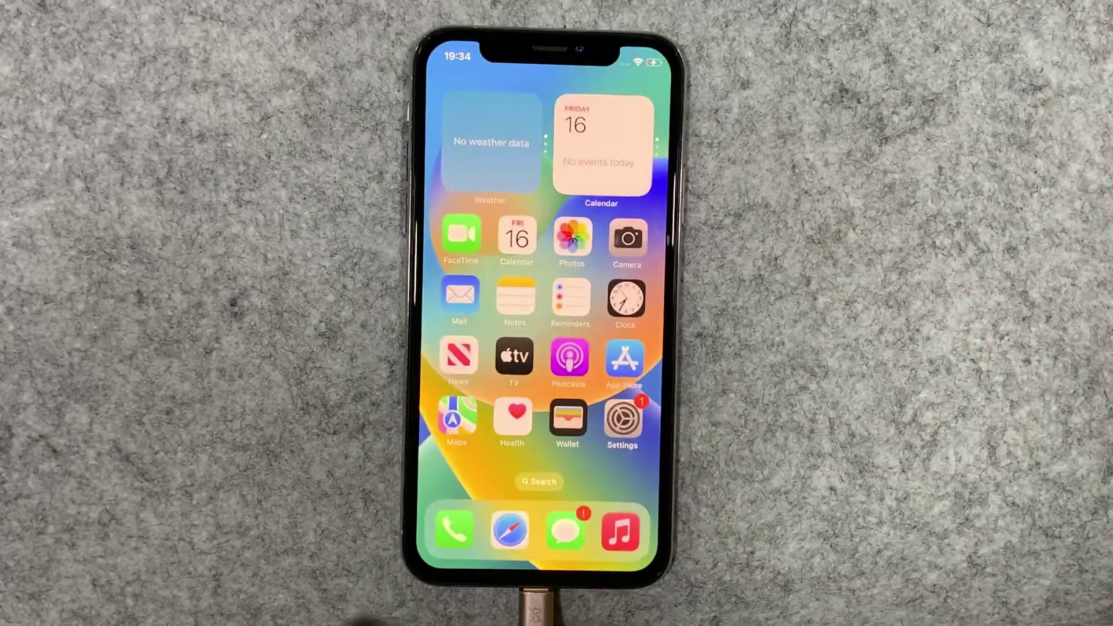
pyautogui.click(623, 420)
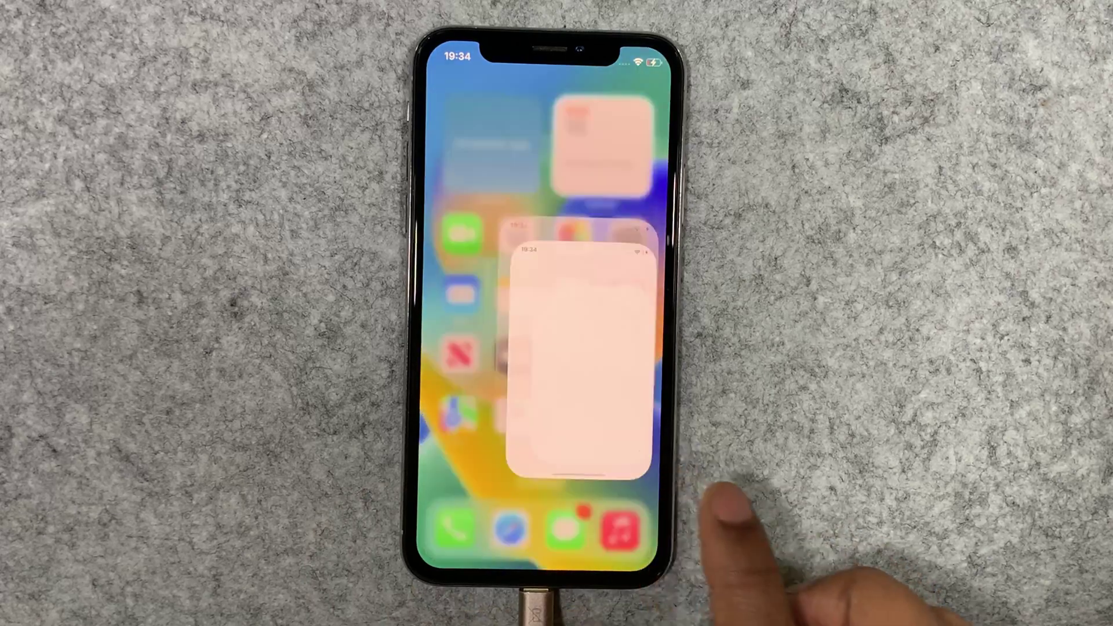
pyautogui.scroll(-3, 634, 410)
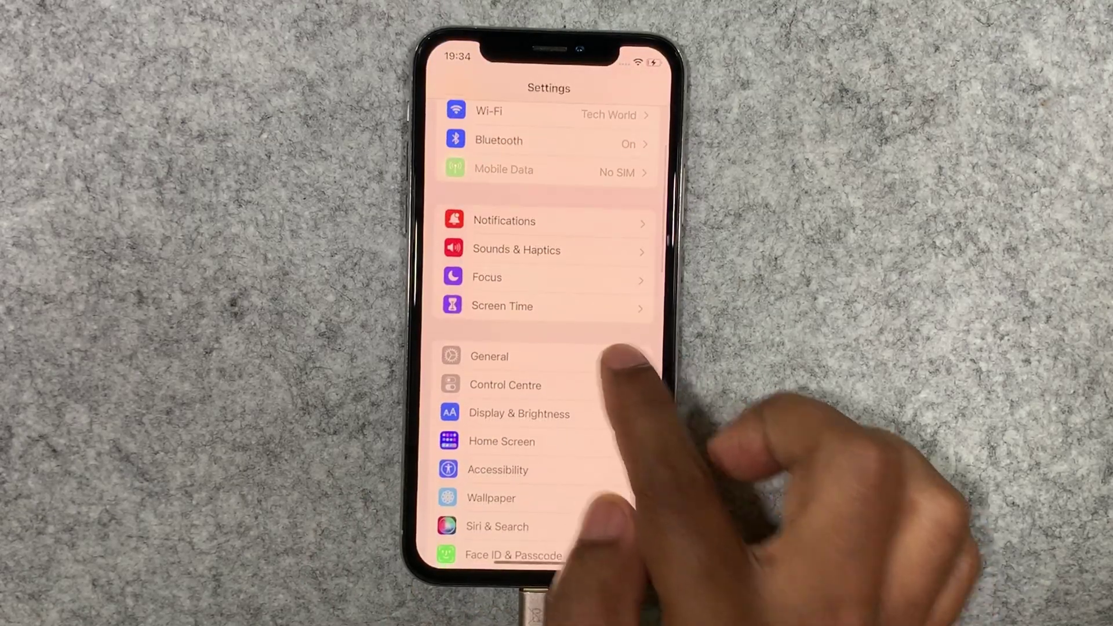
pyautogui.click(621, 353)
pyautogui.click(643, 139)
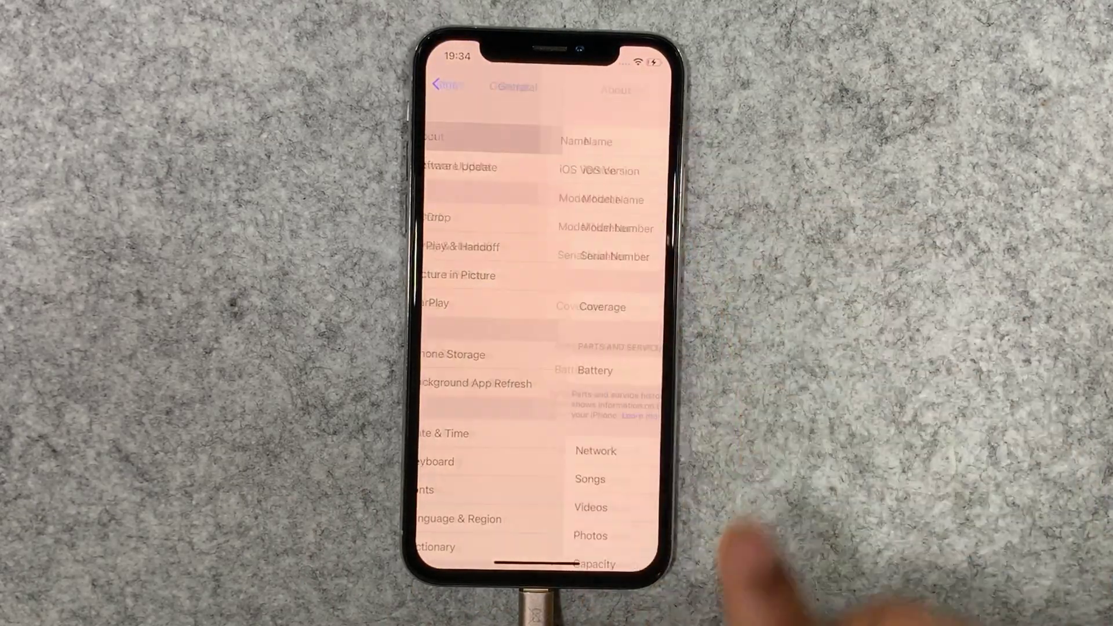